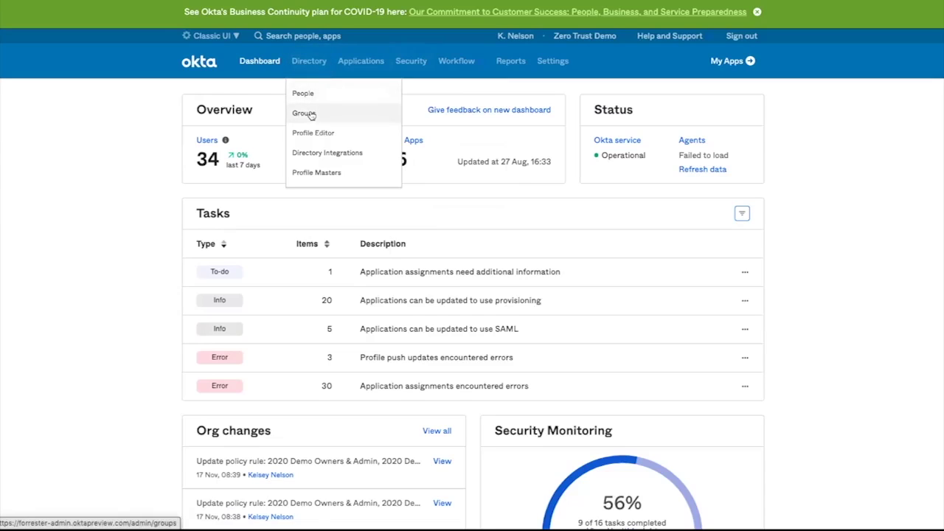
Browse Groups and Directory Integrations, preview the Add Directory options, then return to Groups.
click(308, 118)
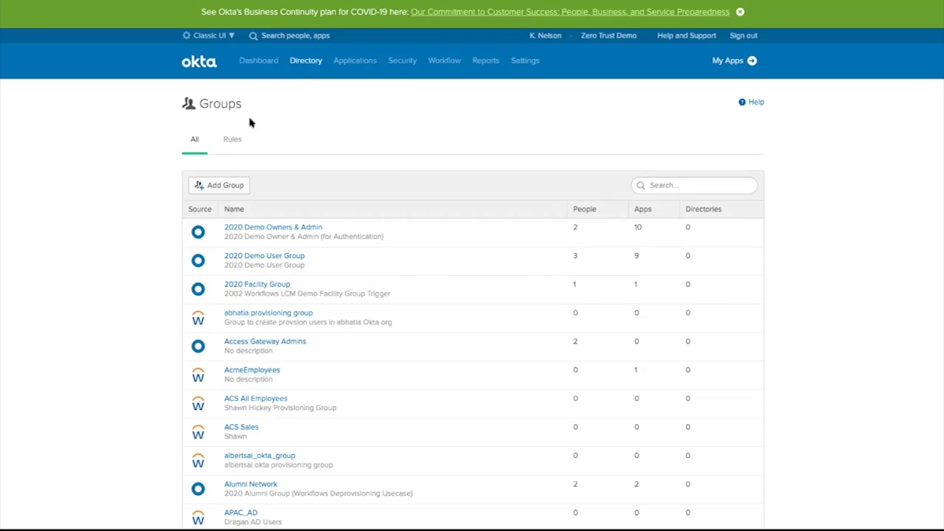
mouse_move(307, 66)
click(307, 153)
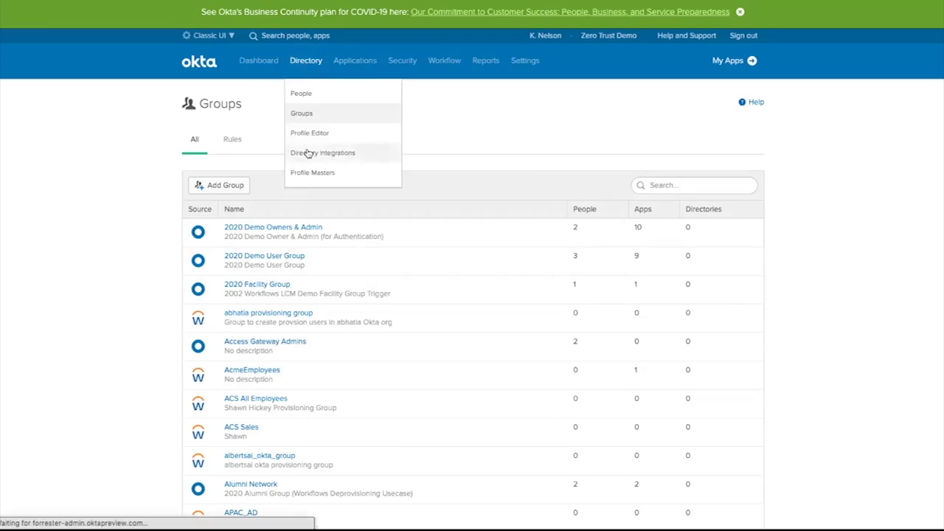
click(252, 138)
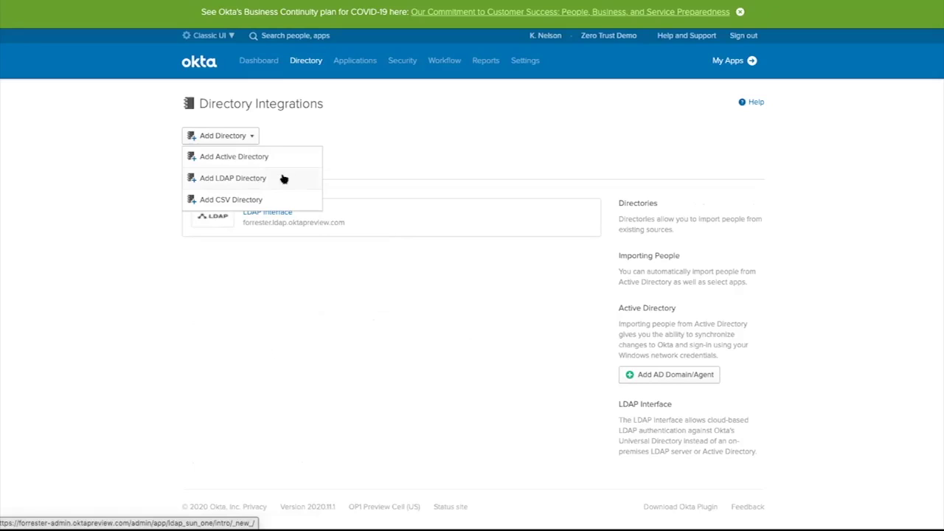
mouse_move(301, 71)
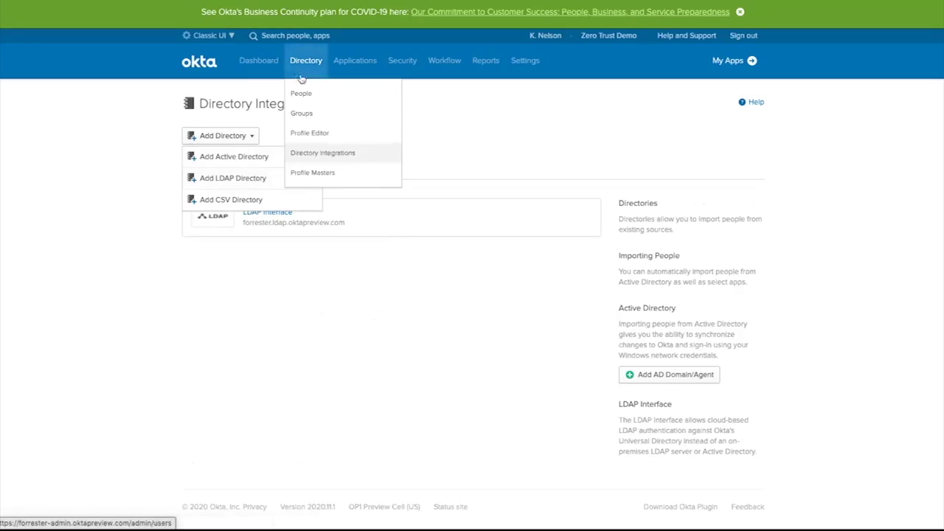
click(309, 115)
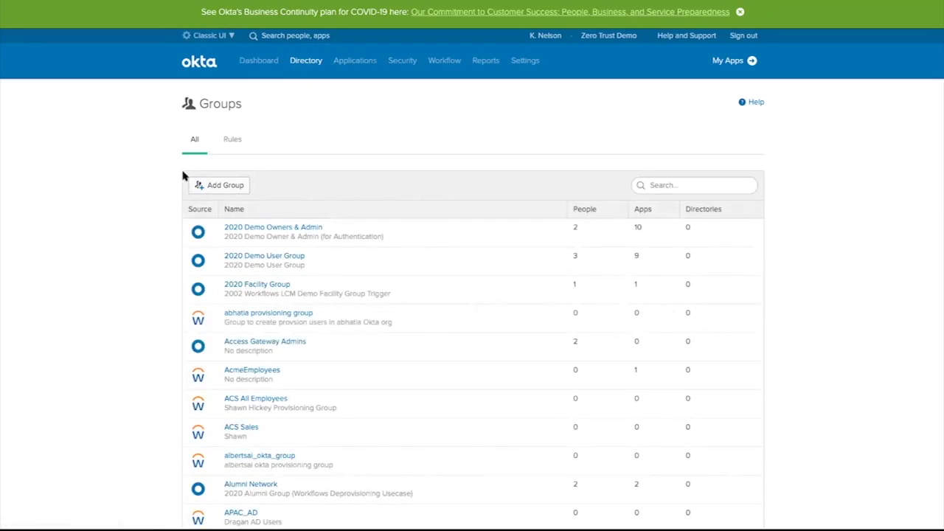
Open Box (2020), check its assigned groups, and scroll to its Sign On Policy rules.
mouse_move(347, 57)
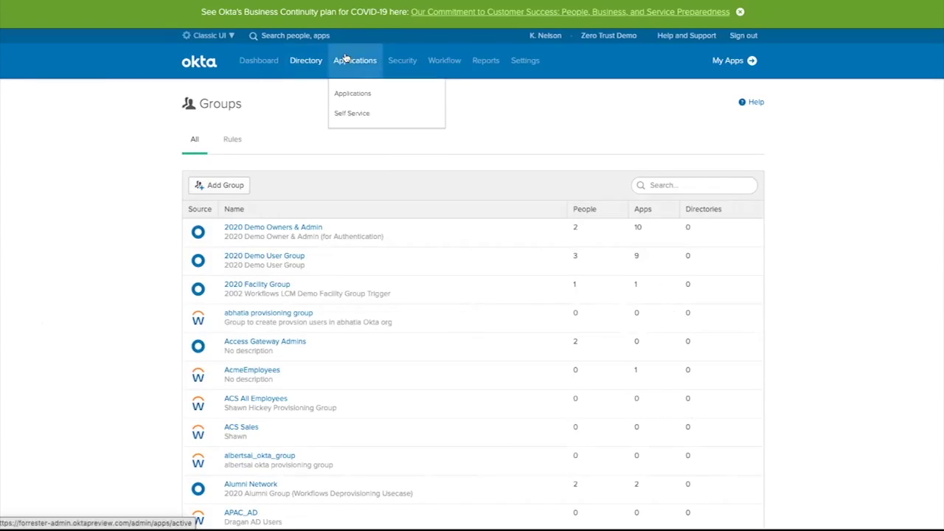
click(358, 93)
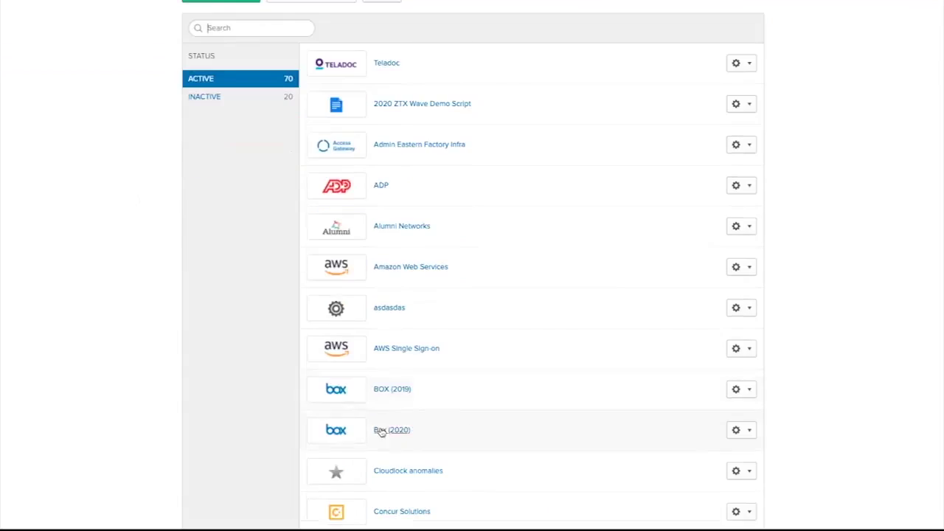
click(381, 430)
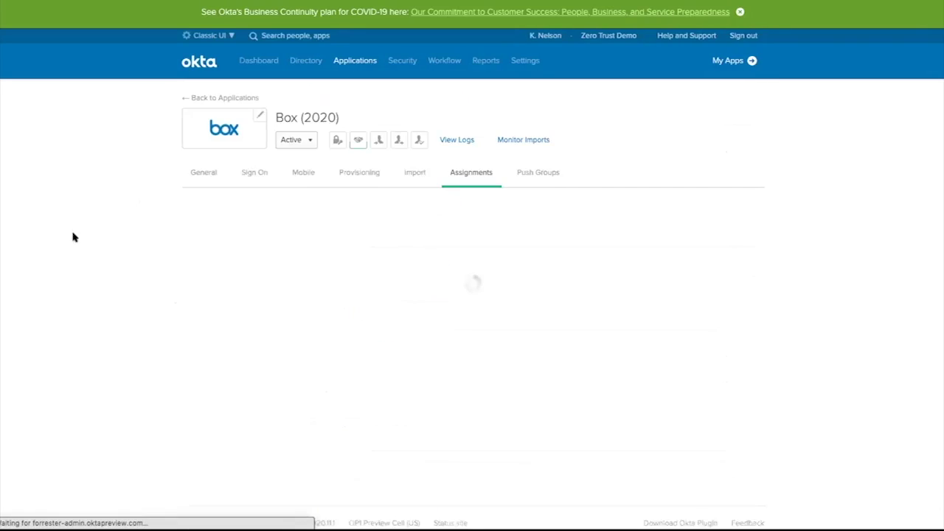
click(210, 287)
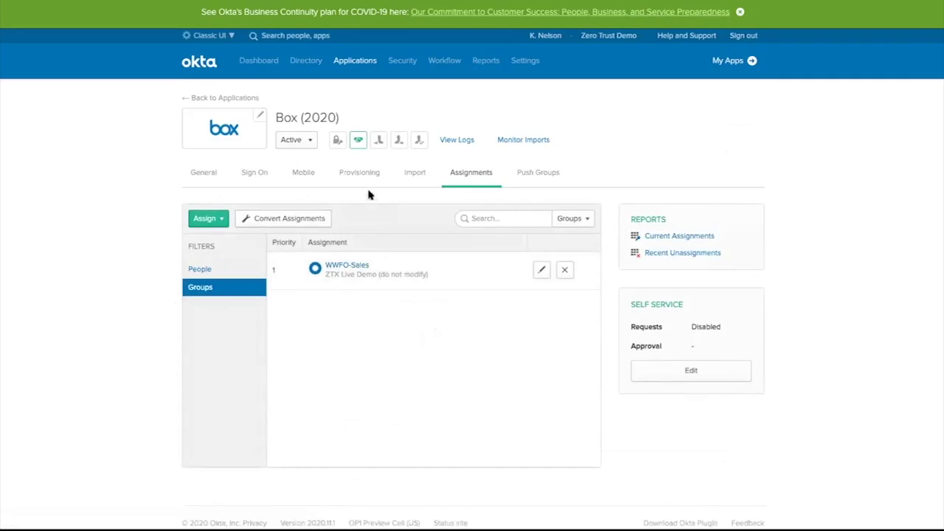
click(256, 174)
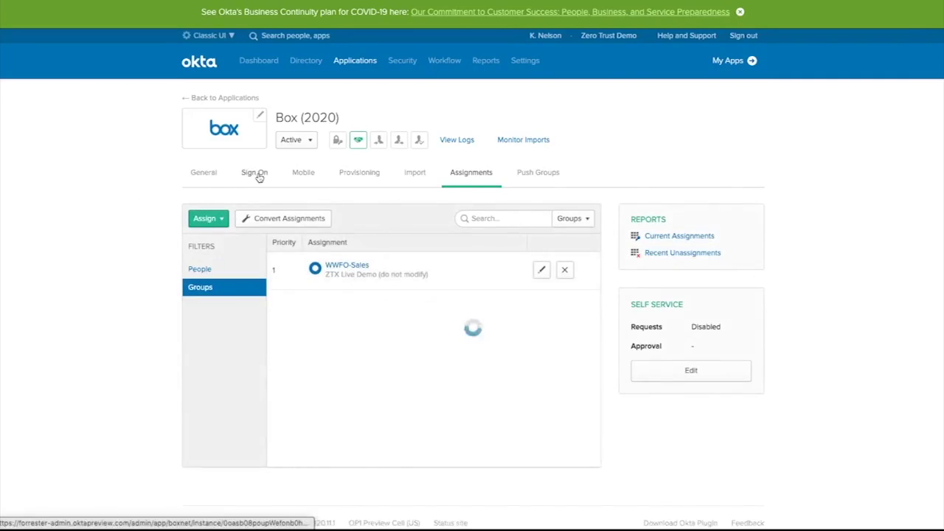
scroll(147, 232, down, 8)
scroll(148, 234, down, 1)
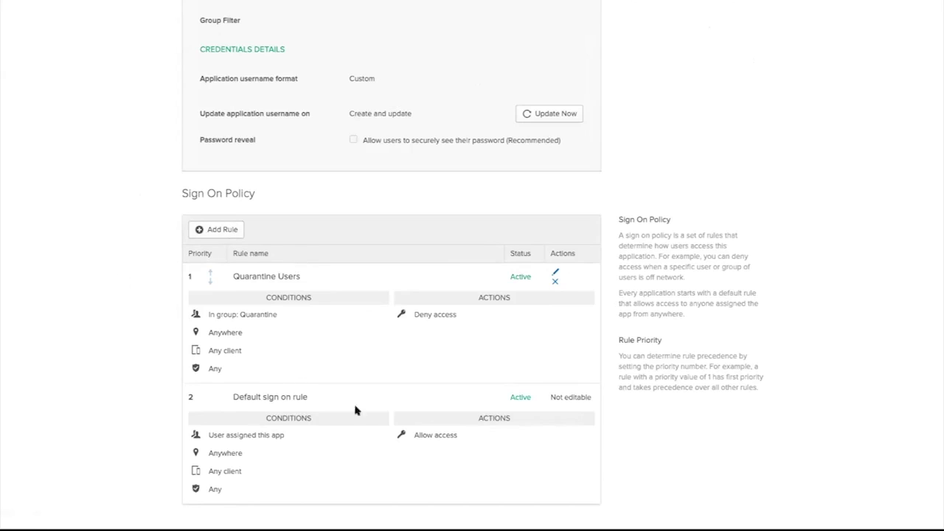
Add a Box (2020) sign-on rule and review its people, location, client, device and access options.
click(215, 233)
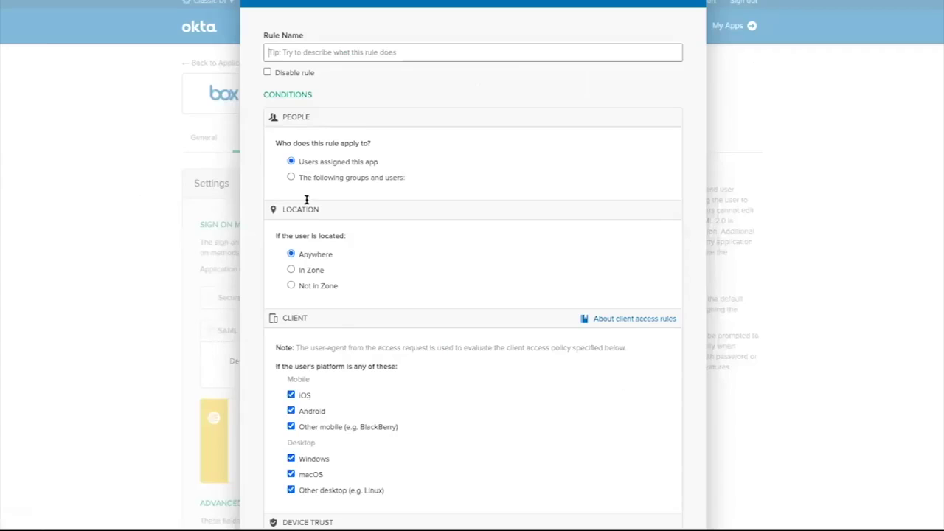
scroll(359, 295, down, 1)
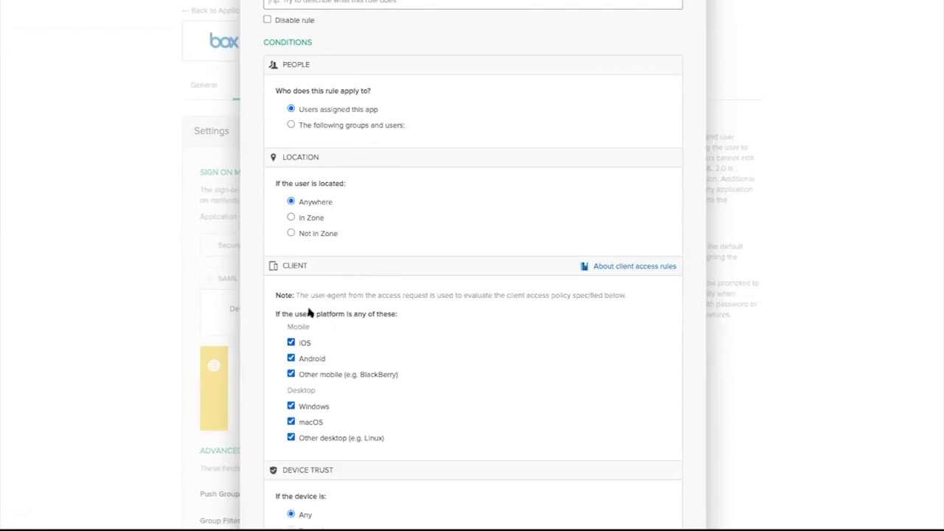
scroll(443, 363, down, 3)
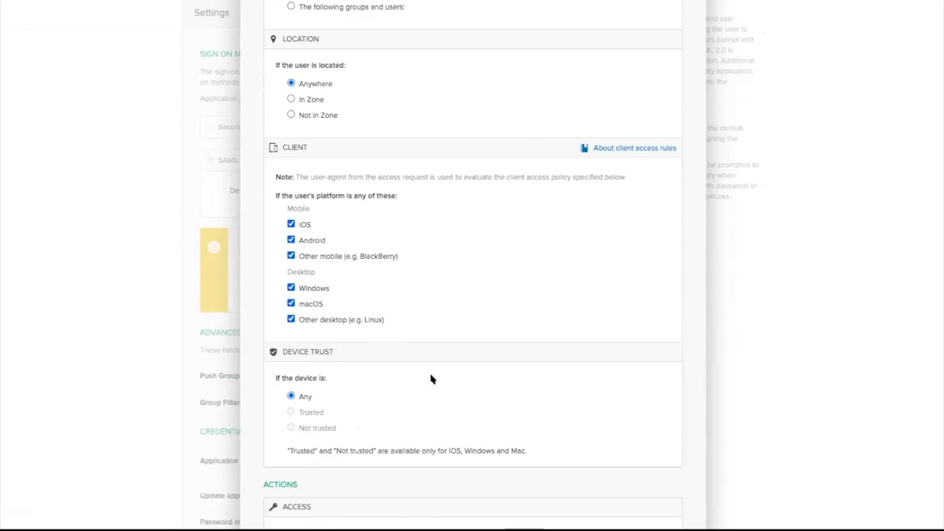
scroll(370, 371, down, 1)
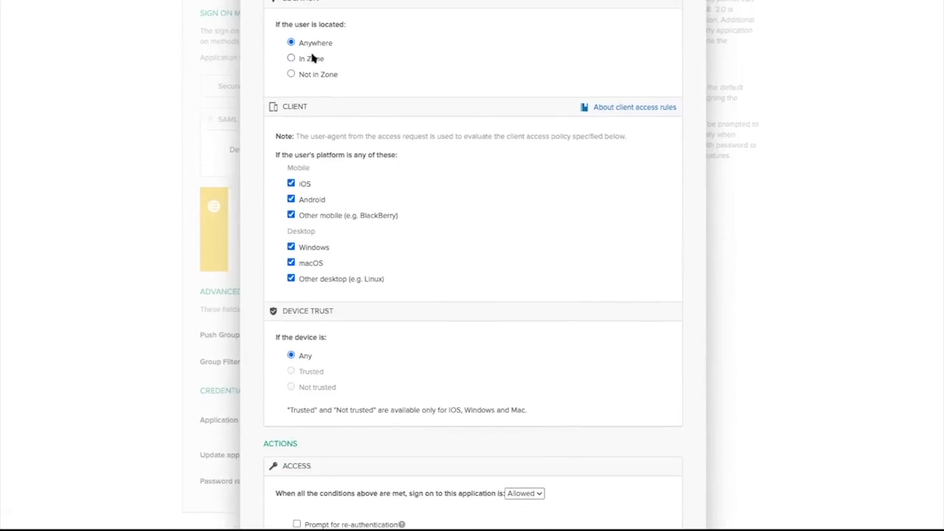
scroll(472, 177, down, 4)
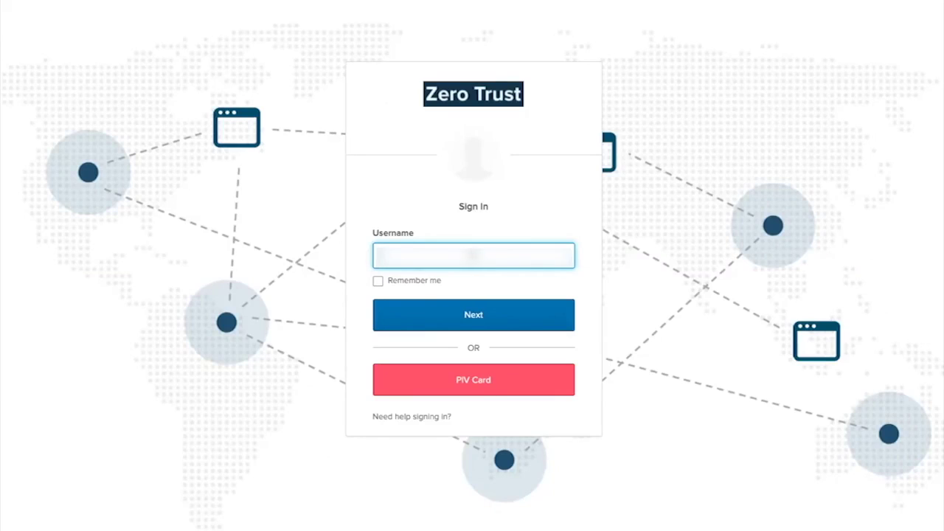
Enter the Okta username on the Zero Trust sign-in page and continue to verification.
text(user)
key(Return)
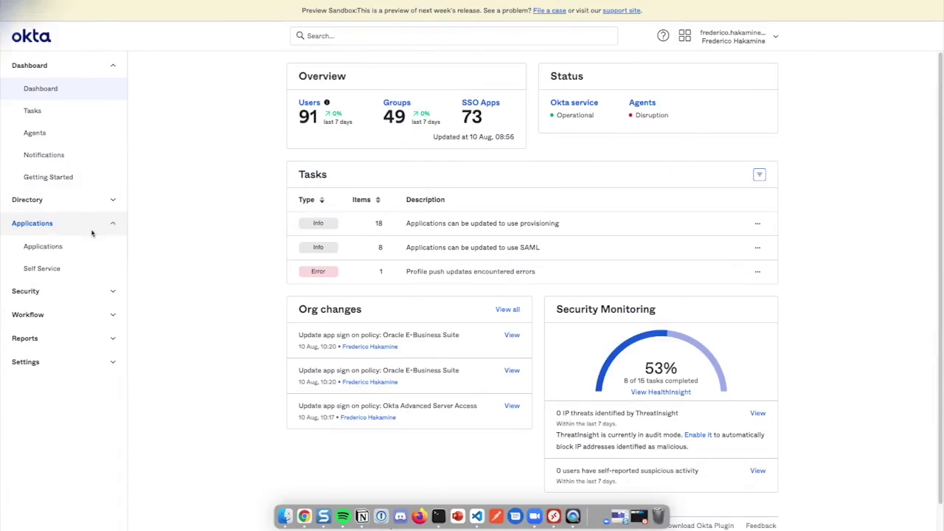
Browse the app integration catalog and search 'umbrell' to review Cisco Umbrella's SAML setup doc.
click(62, 249)
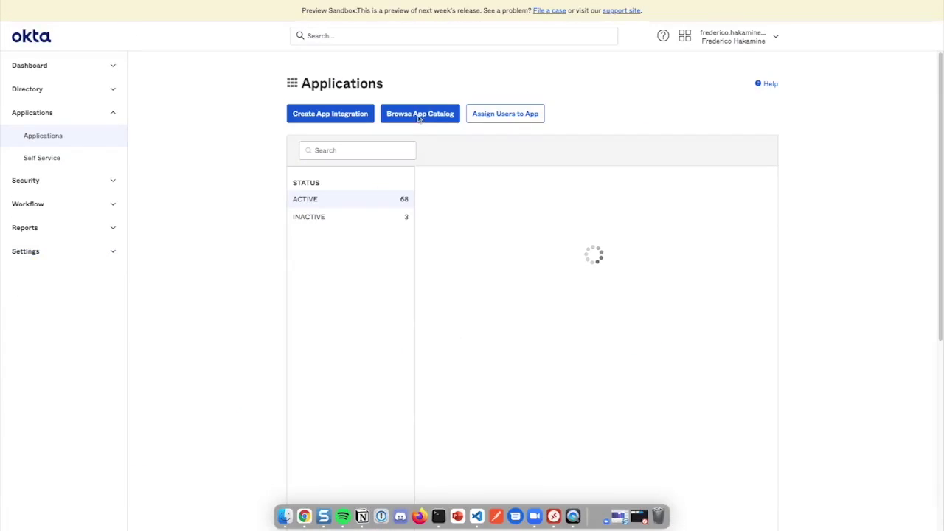
click(420, 120)
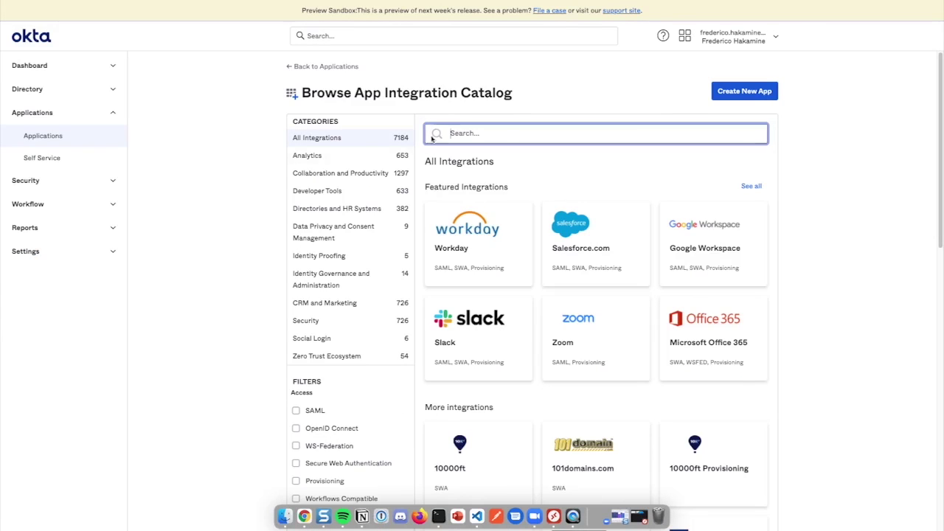
click(376, 36)
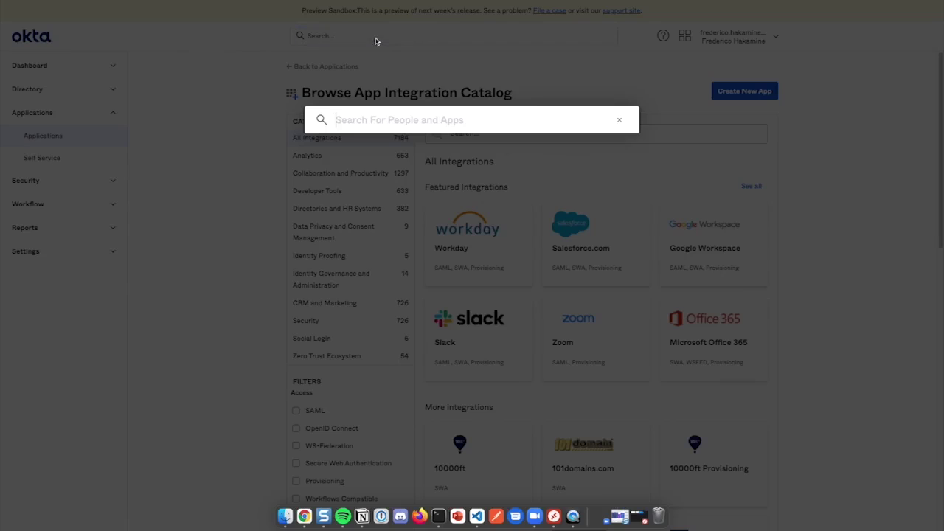
text(umbrell)
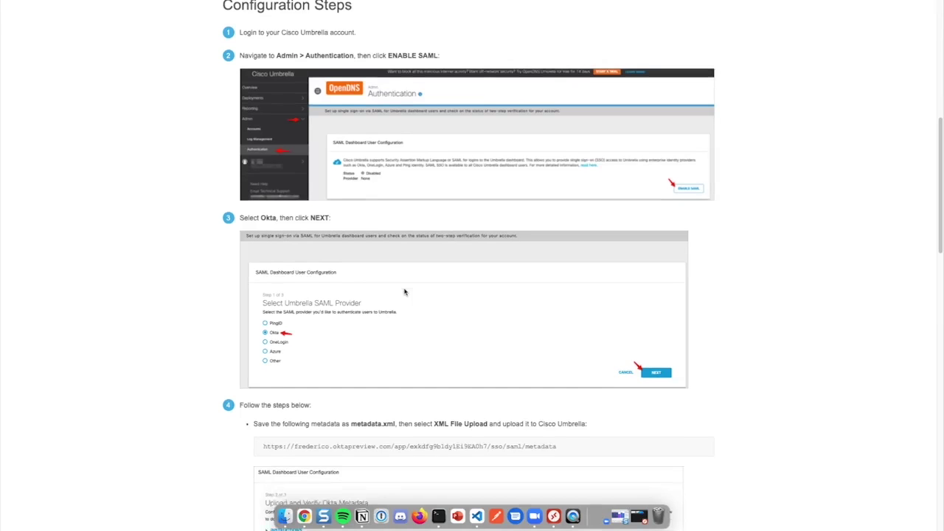
scroll(406, 243, down, 5)
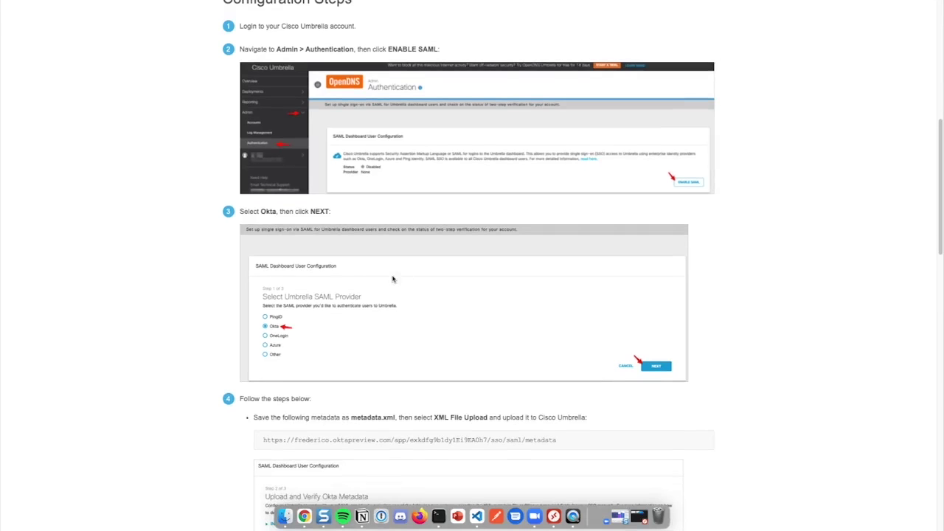
scroll(408, 240, down, 5)
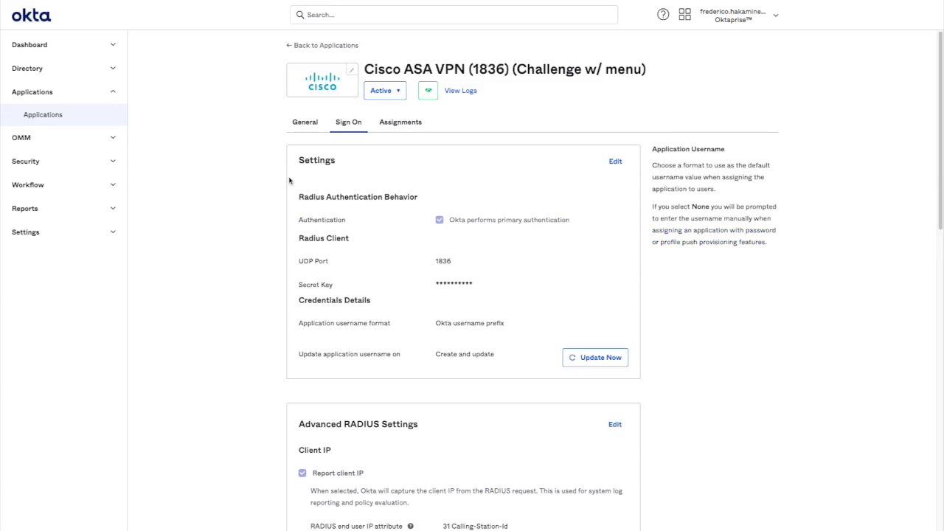
Review GlobalProtect sign-on settings, launch OAG - gateway.beer, then switch to the Advanced Server Access space.
key(ctrl+Up)
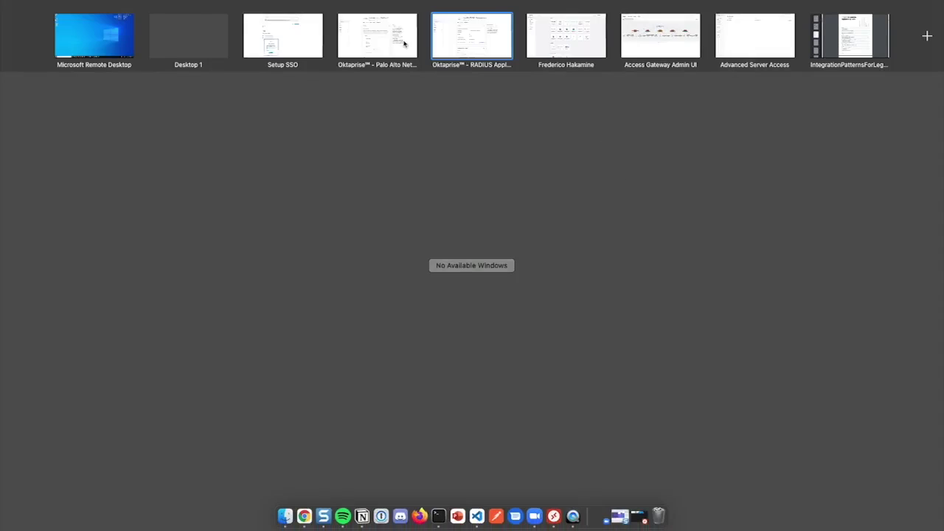
click(377, 34)
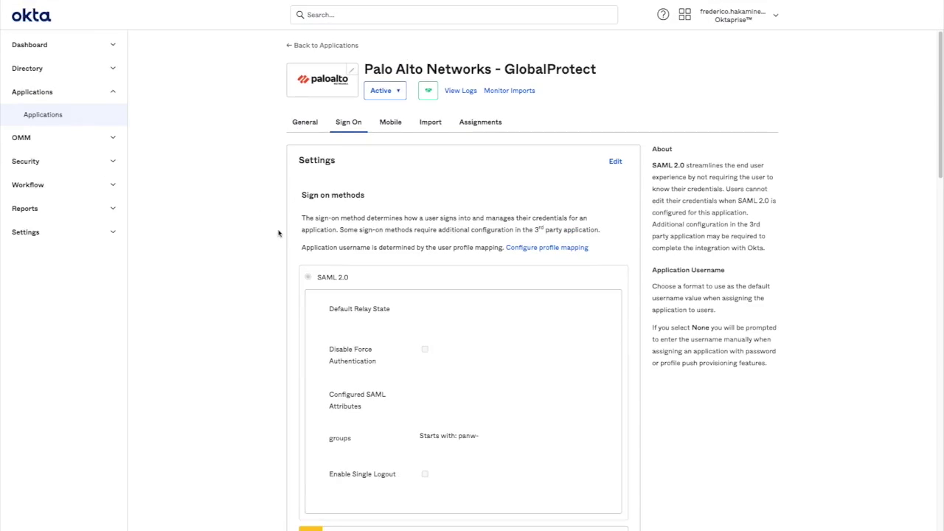
key(ctrl+Up)
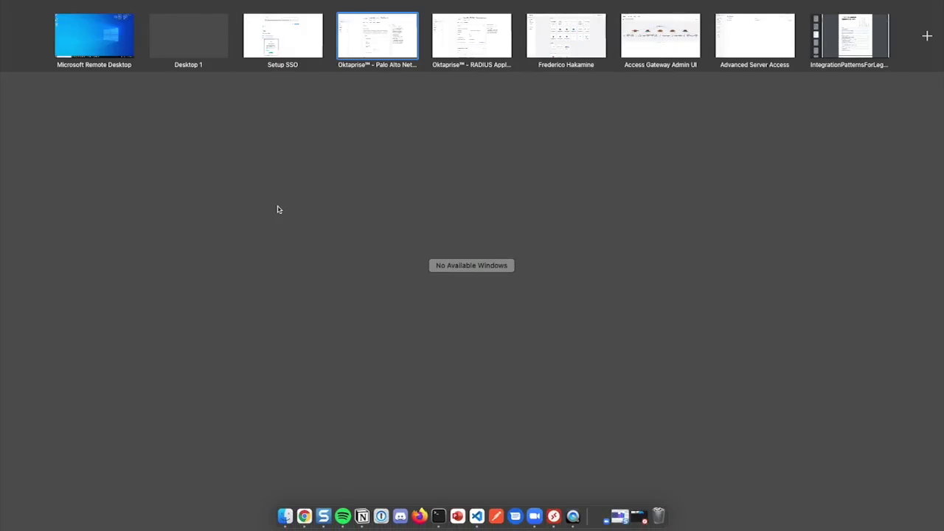
key(ctrl+Right)
key(ctrl+Right)
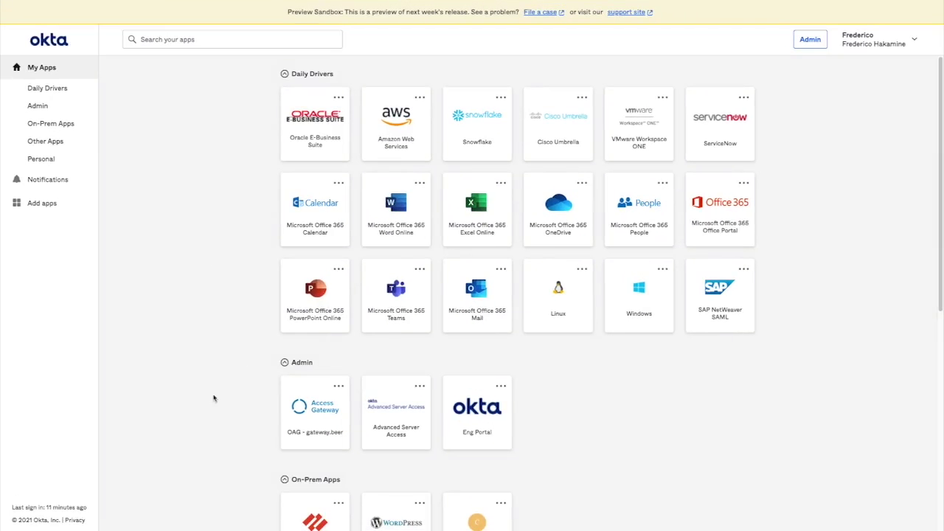
click(321, 414)
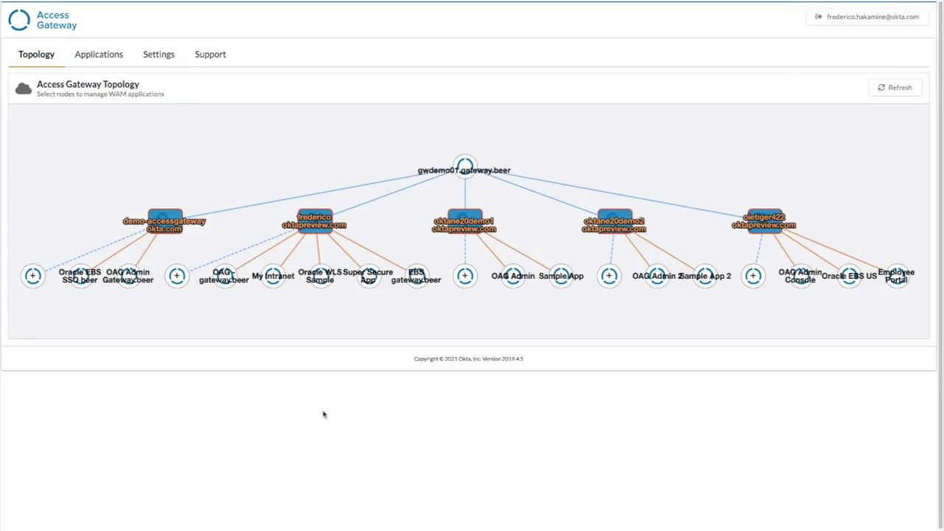
key(ctrl+Up)
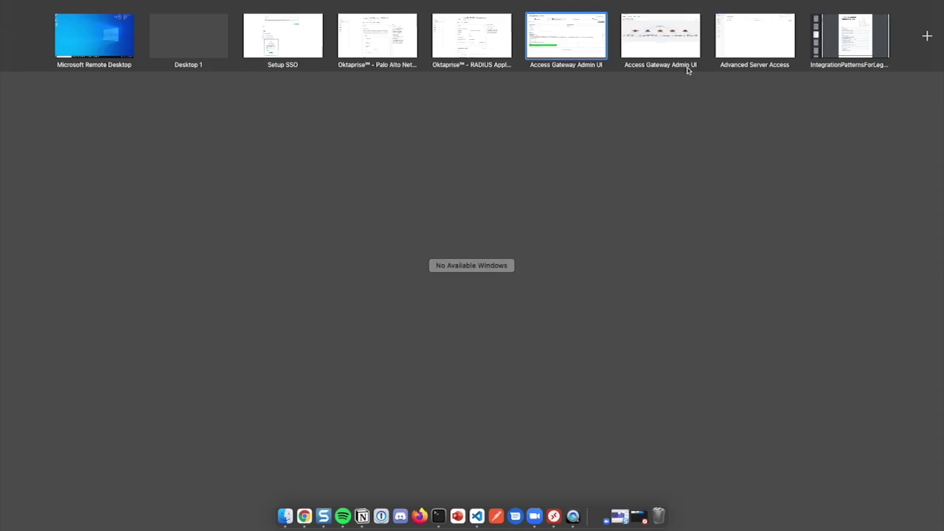
click(749, 40)
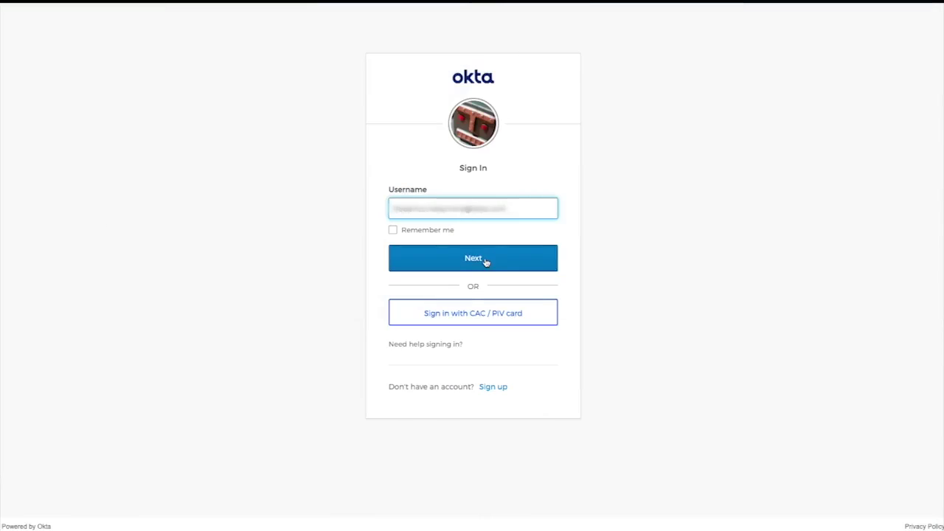
Continue the Umbrella Okta sign-in, then submit the Okta username in the Windows GlobalProtect login.
click(483, 264)
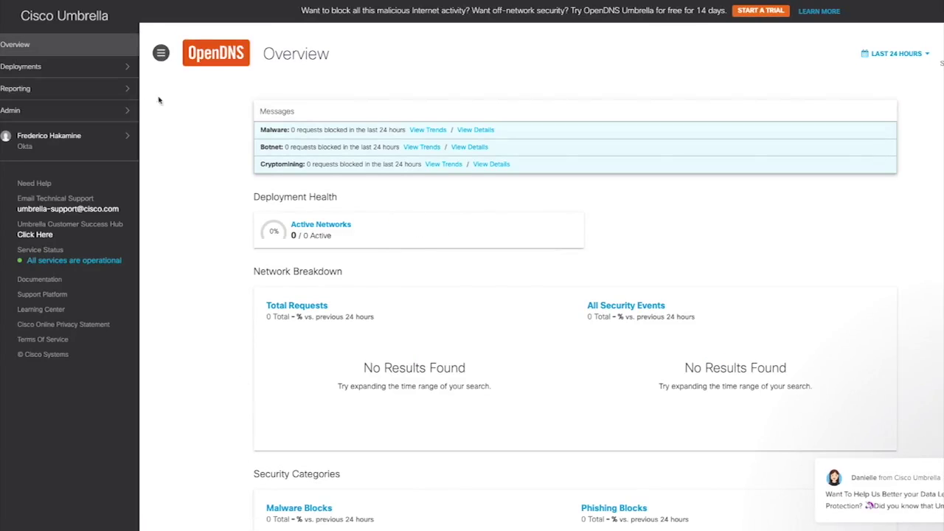
key(ctrl+Right)
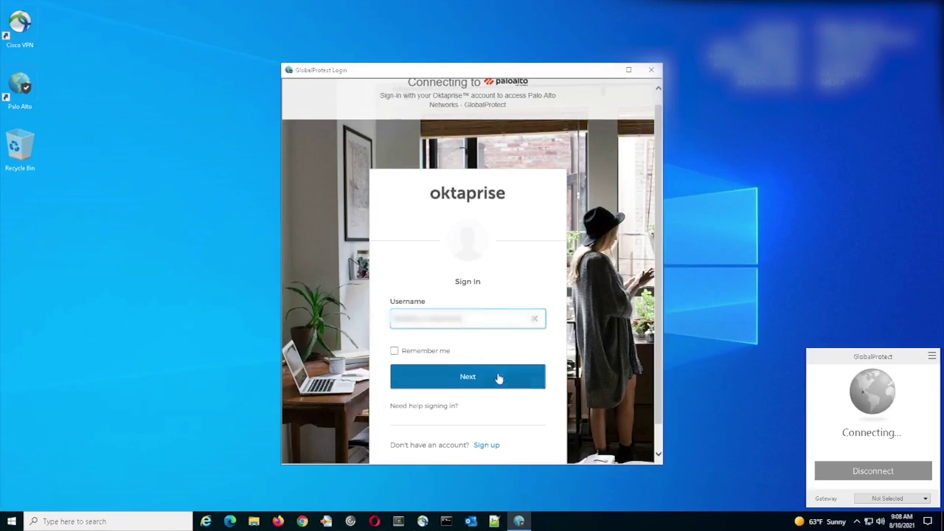
click(497, 380)
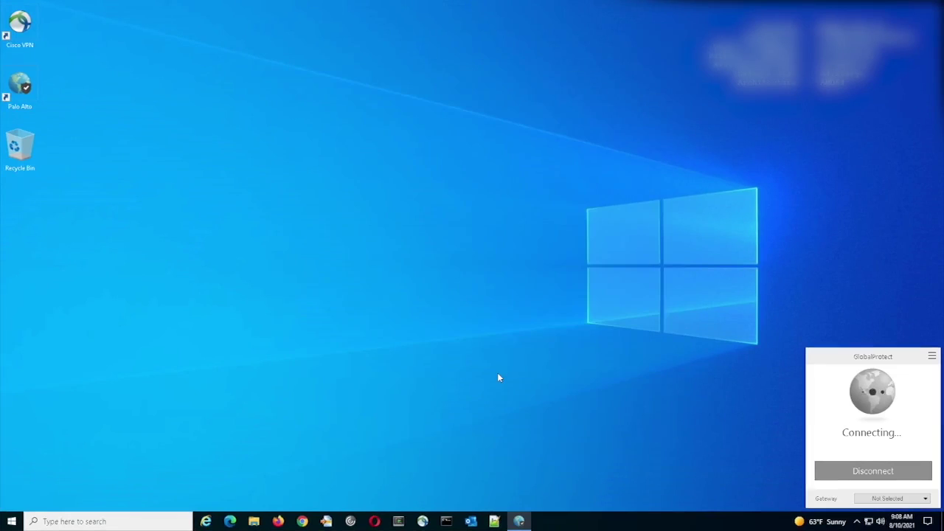
Run 'sft ssh centos-alone' in the Terminal on Desktop 3.
key(ctrl+Up)
click(472, 51)
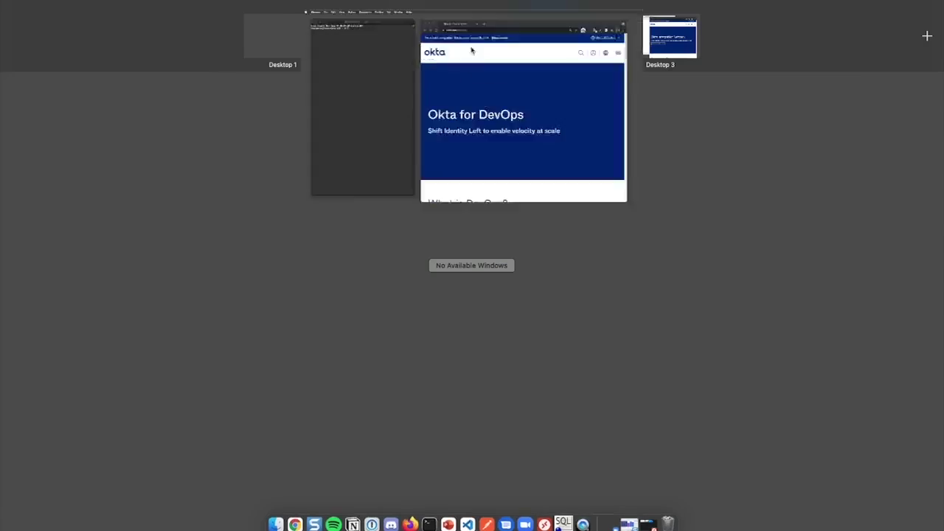
click(212, 152)
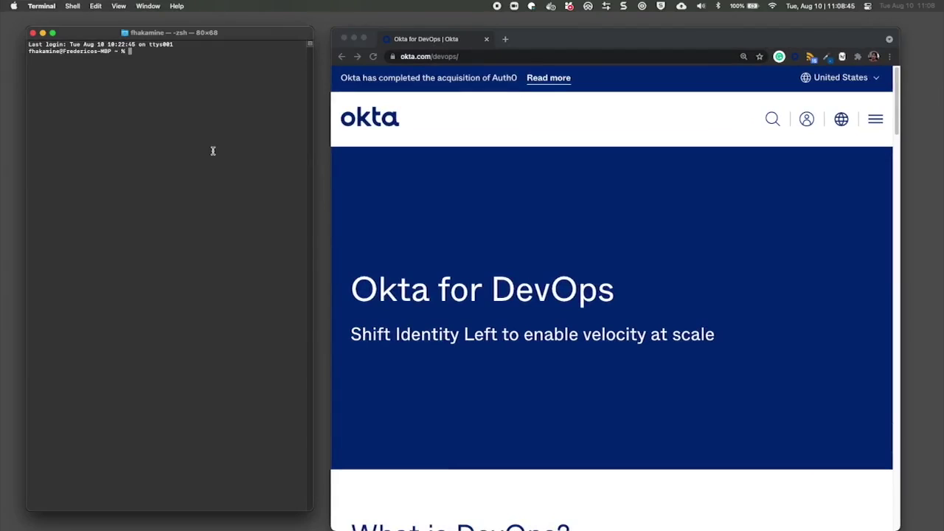
text(sft ssh centos-alone)
key(Return)
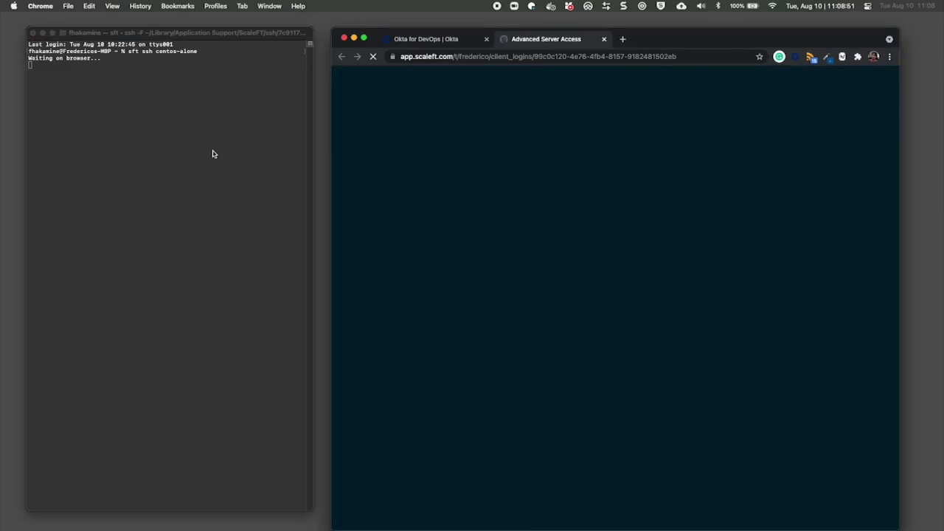